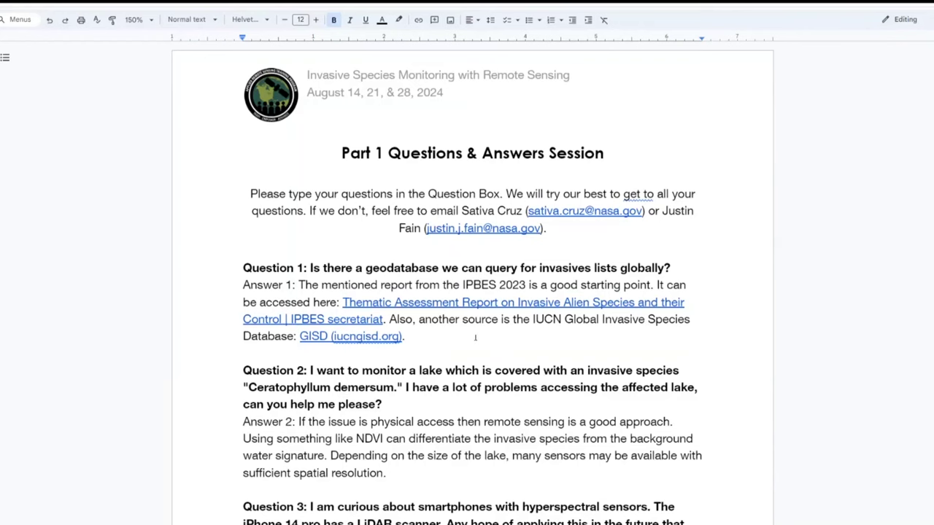
pyautogui.click(475, 337)
pyautogui.rightClick(449, 301)
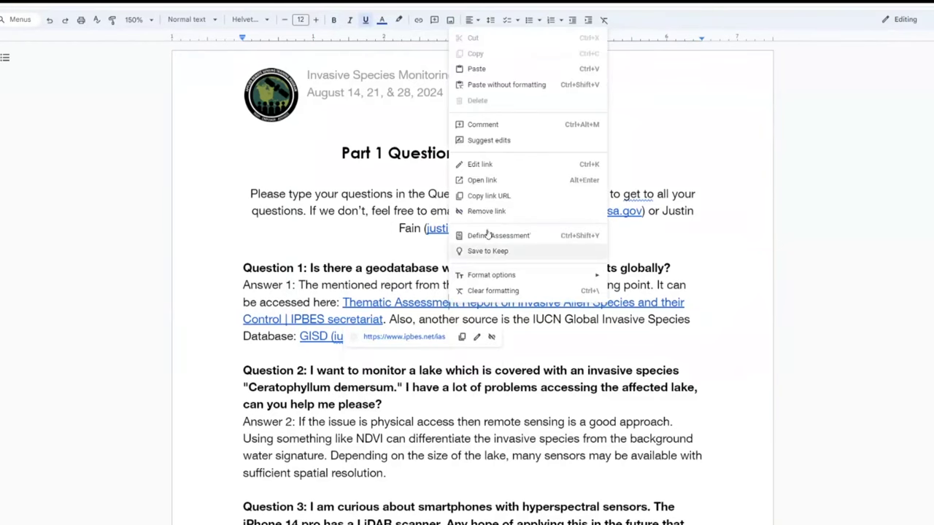
pyautogui.click(489, 196)
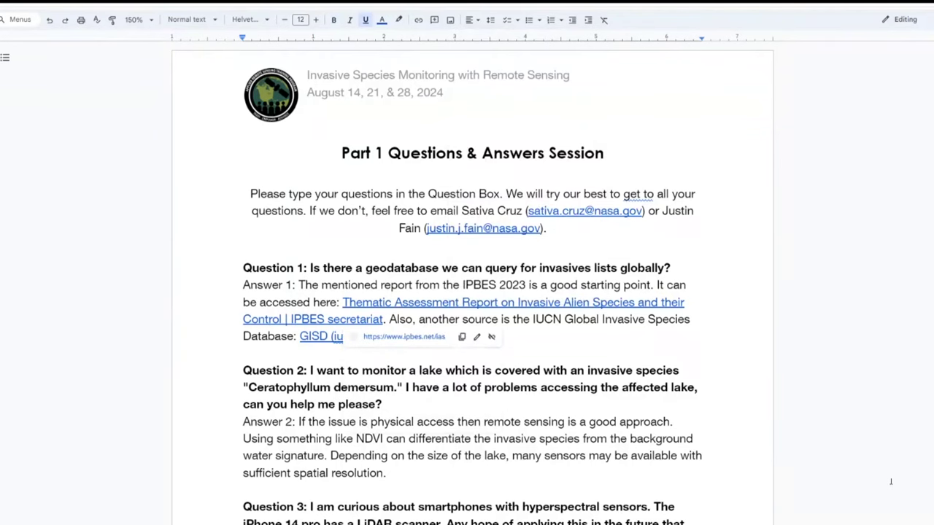
pyautogui.click(112, 415)
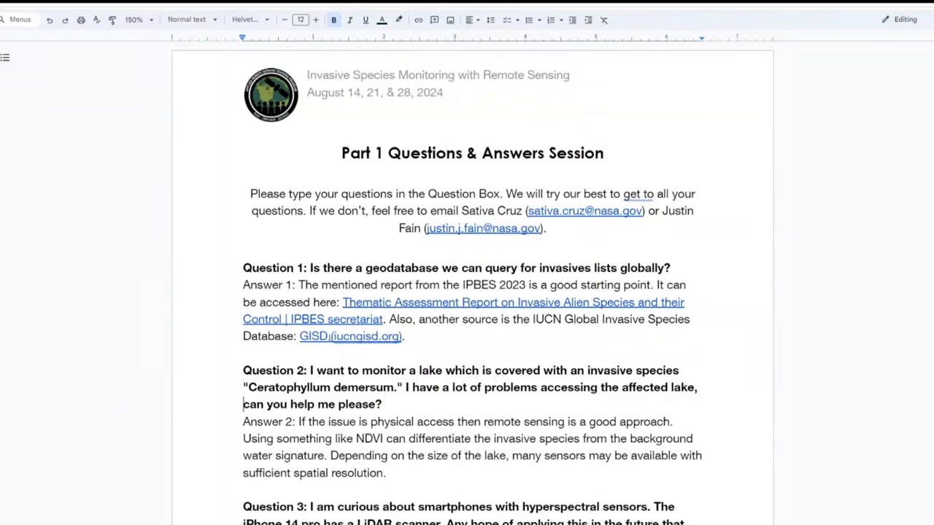
pyautogui.rightClick(327, 336)
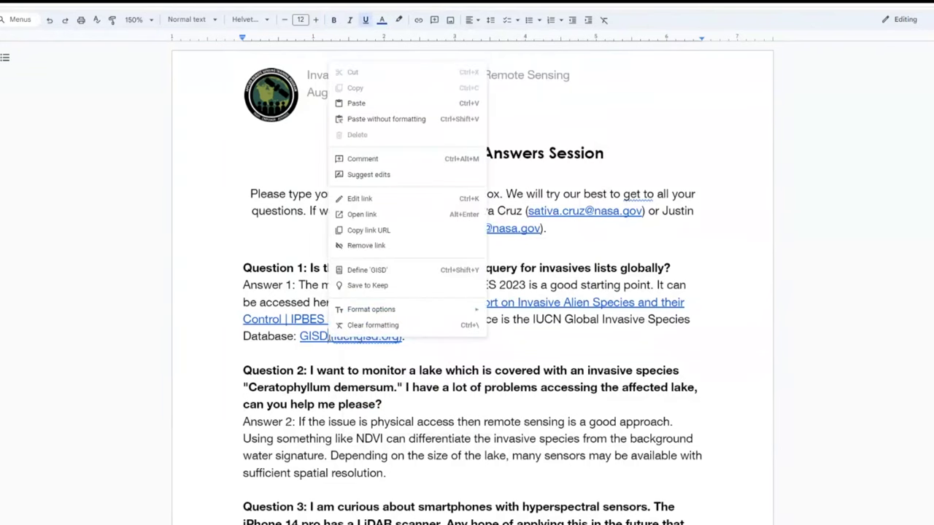
pyautogui.click(357, 229)
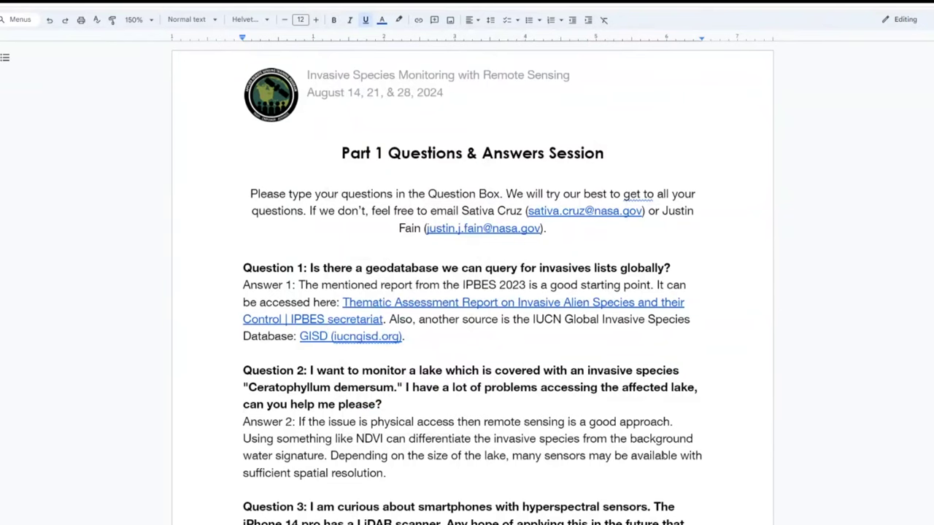
pyautogui.click(450, 343)
# After the GISD link, add the sentence 'Citizen science approaches are available as well.'
pyautogui.write('Ther')
pyautogui.press('BackSpace')
pyautogui.press('BackSpace')
pyautogui.press('BackSpace')
pyautogui.press('BackSpace')
pyautogui.press('BackSpace')
pyautogui.write('Citizen science')
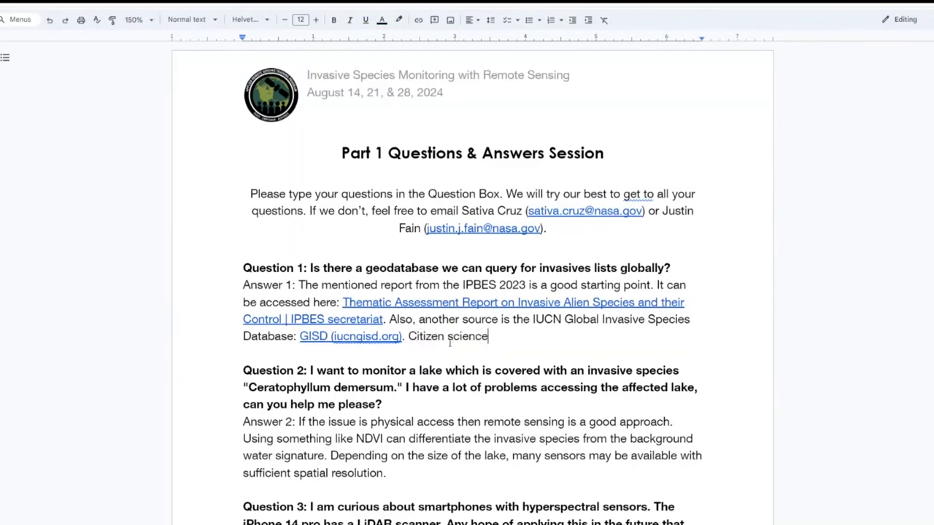
pyautogui.write(' approaches are av')
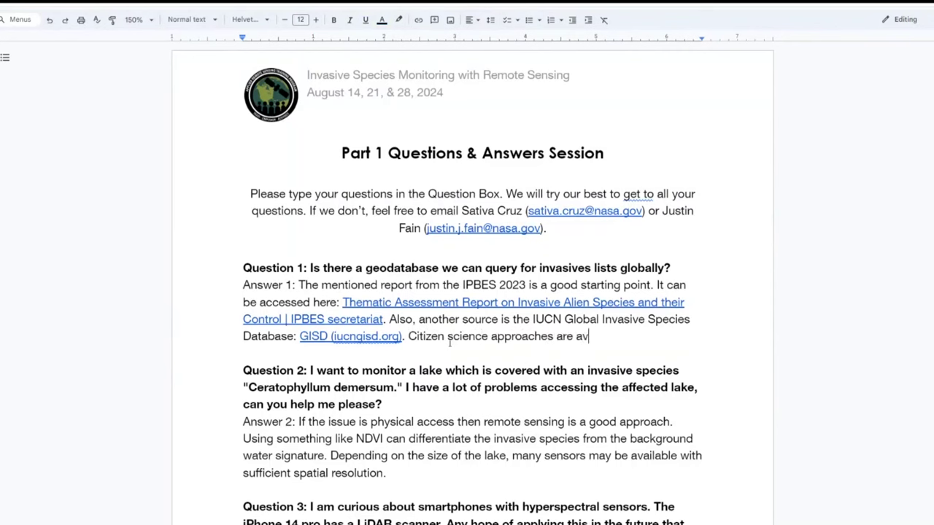
pyautogui.write('ailable as well.')
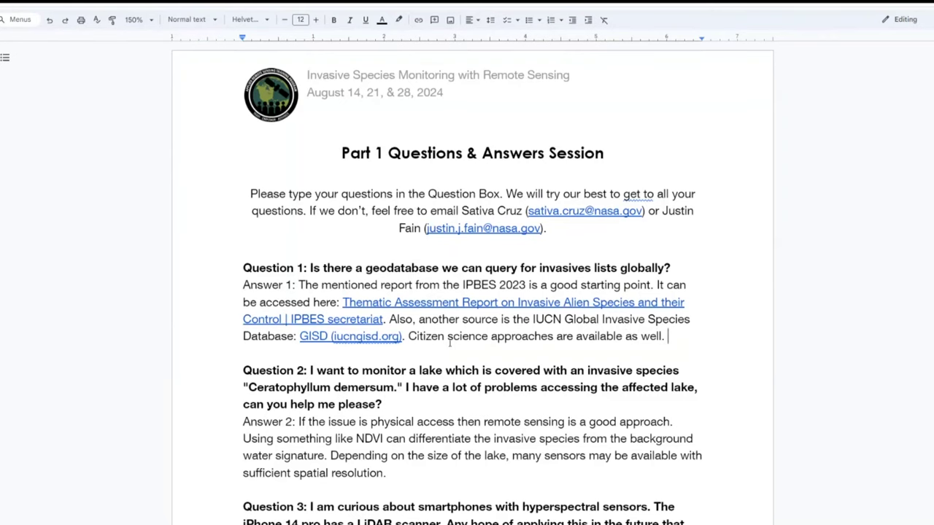
pyautogui.scroll(-1, 368, 401)
pyautogui.scroll(-3, 369, 405)
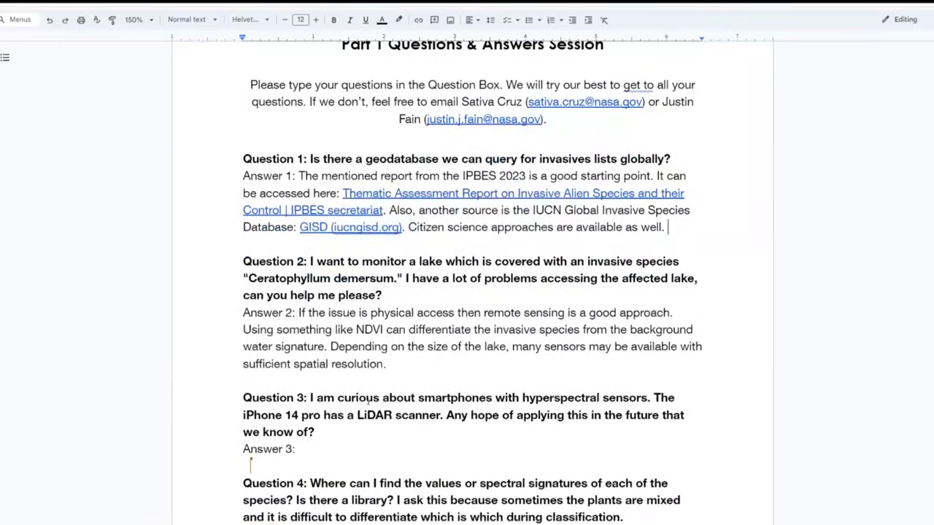
# Append 'In part 2 we will cover approaches to monitoring aquatic environments.' to Answer 2
pyautogui.click(418, 310)
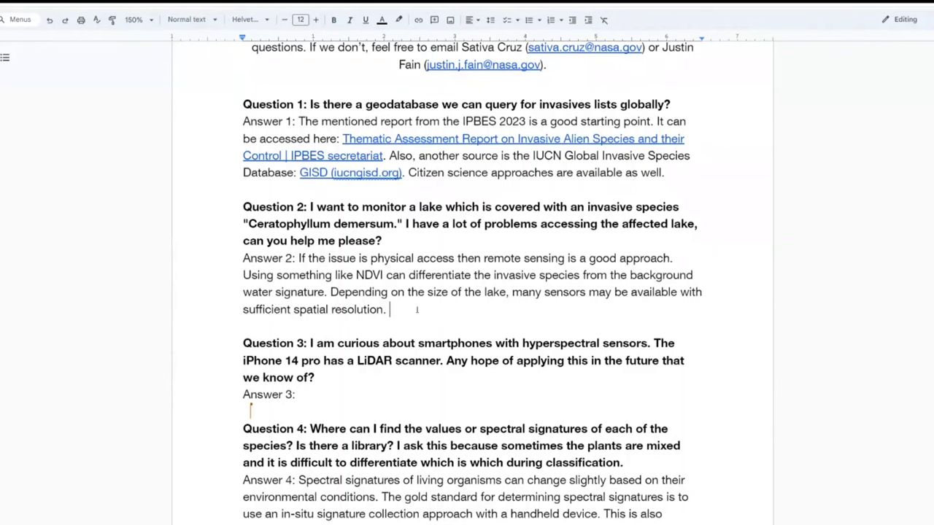
pyautogui.write('N')
pyautogui.press('BackSpace')
pyautogui.write('N')
pyautogui.press('BackSpace')
pyautogui.write('In part 2 we will ')
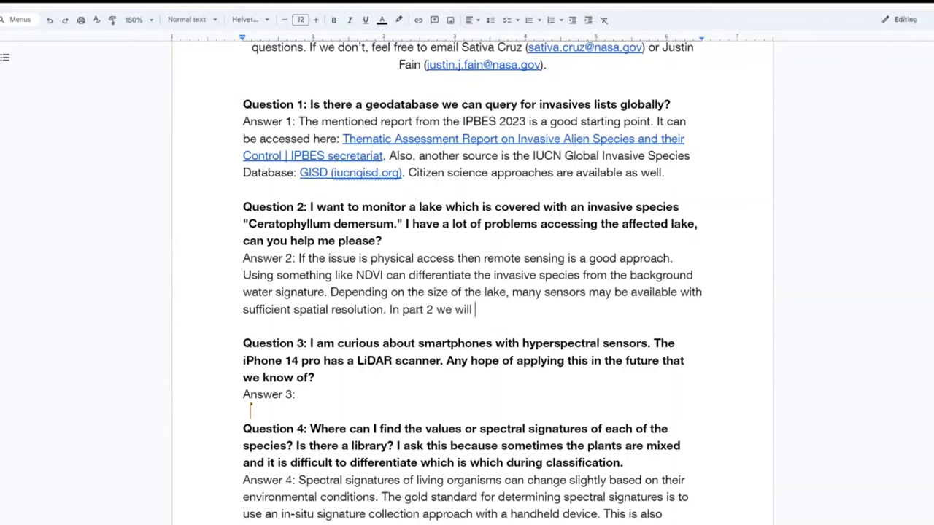
pyautogui.write('cover approache')
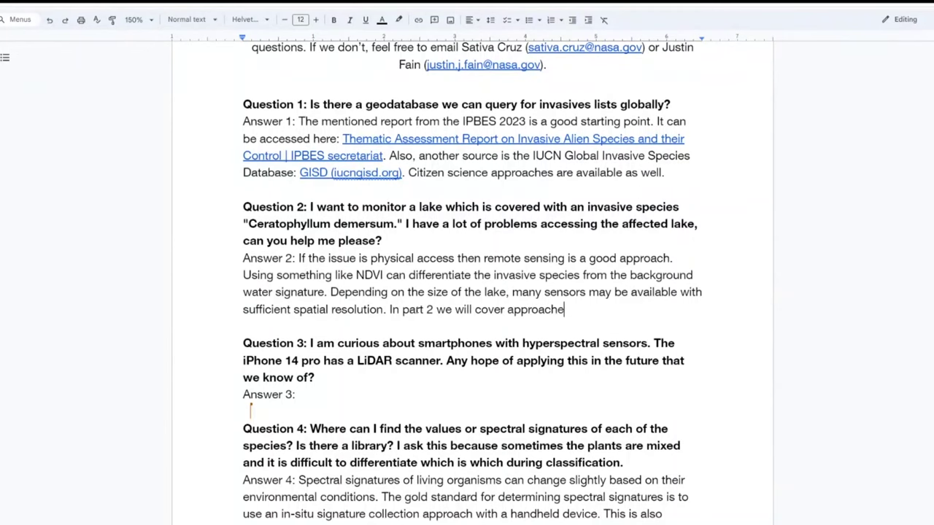
pyautogui.write('s to monito')
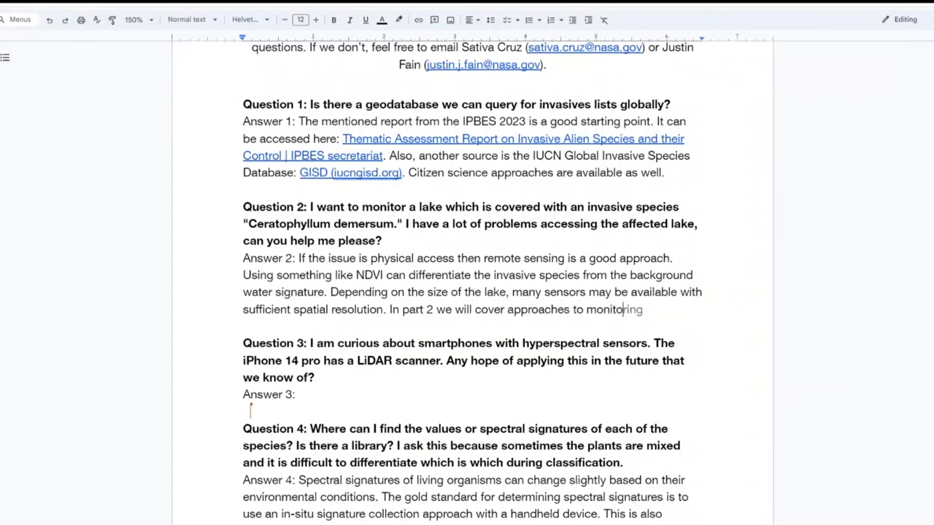
pyautogui.write('ring aquatic en')
pyautogui.write('vironments.')
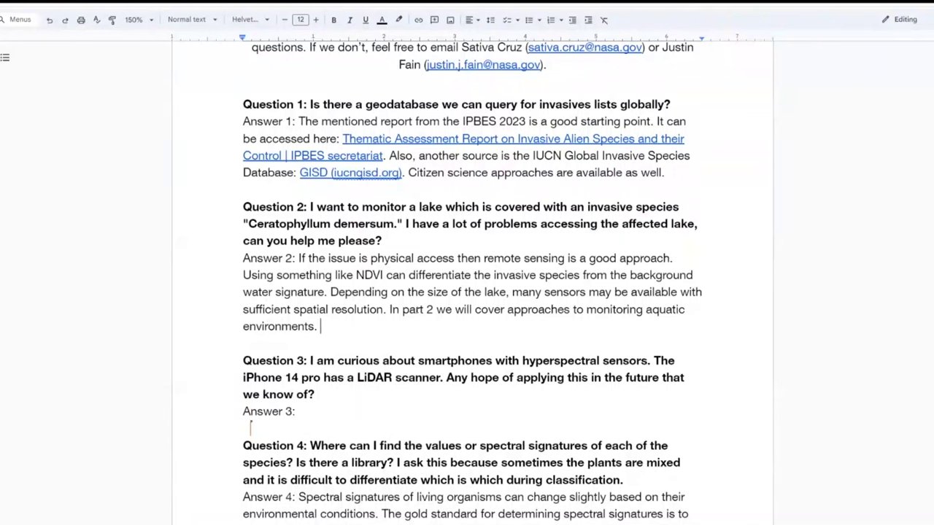
pyautogui.scroll(-3, 412, 314)
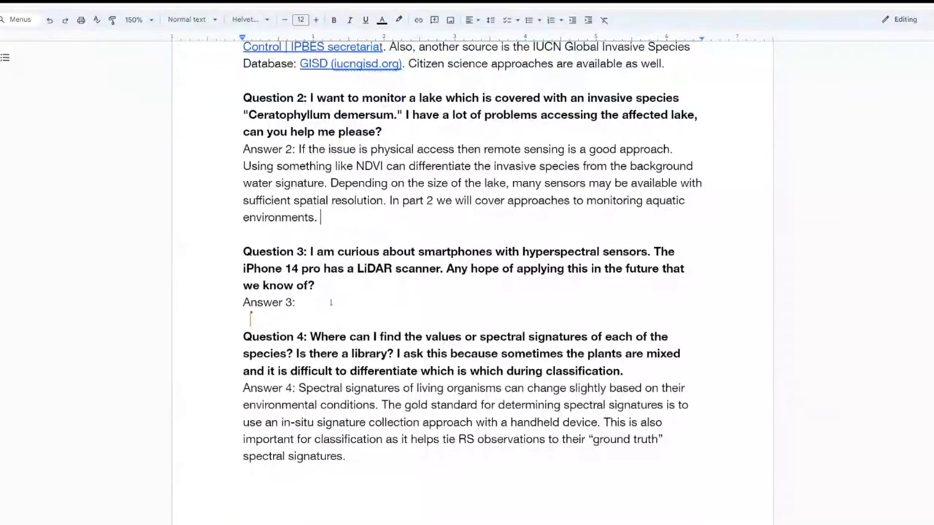
# Fill in Answer 3 with 'We will look further into this topic for you.'
pyautogui.click(322, 301)
pyautogui.write('We will look furtherin')
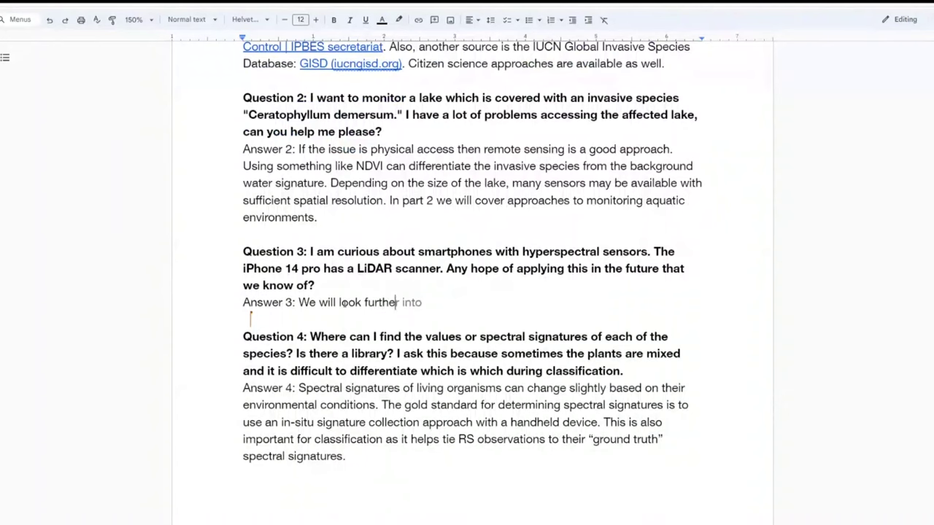
pyautogui.press('BackSpace')
pyautogui.press('BackSpace')
pyautogui.write('into this topic ')
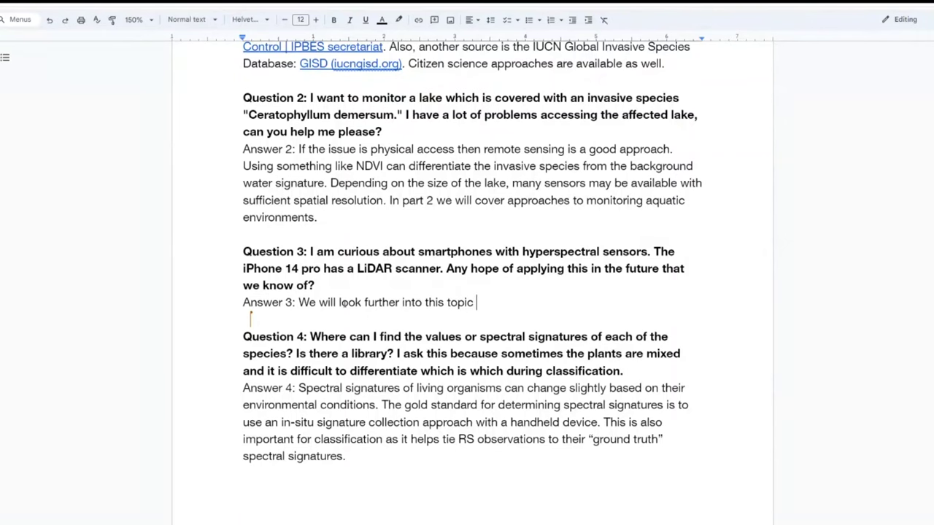
pyautogui.write('for you.')
pyautogui.scroll(-2, 501, 423)
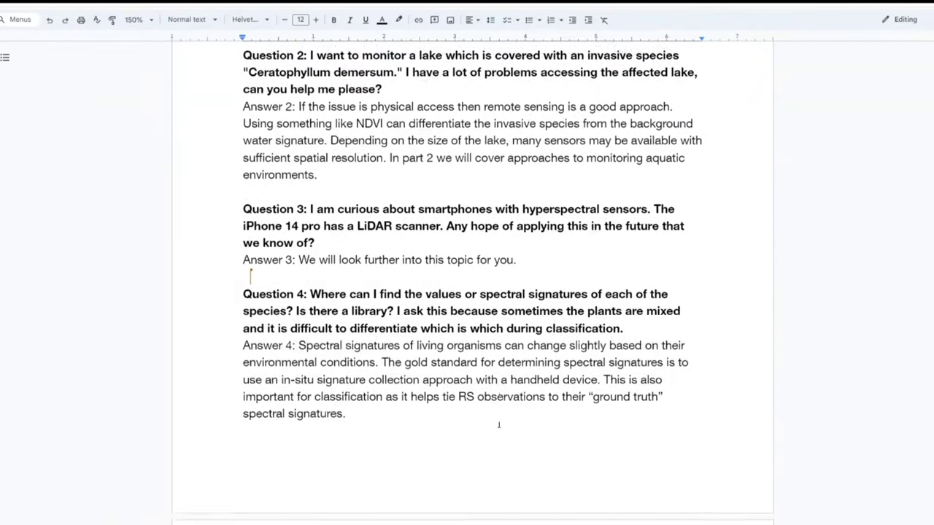
pyautogui.scroll(-3, 499, 425)
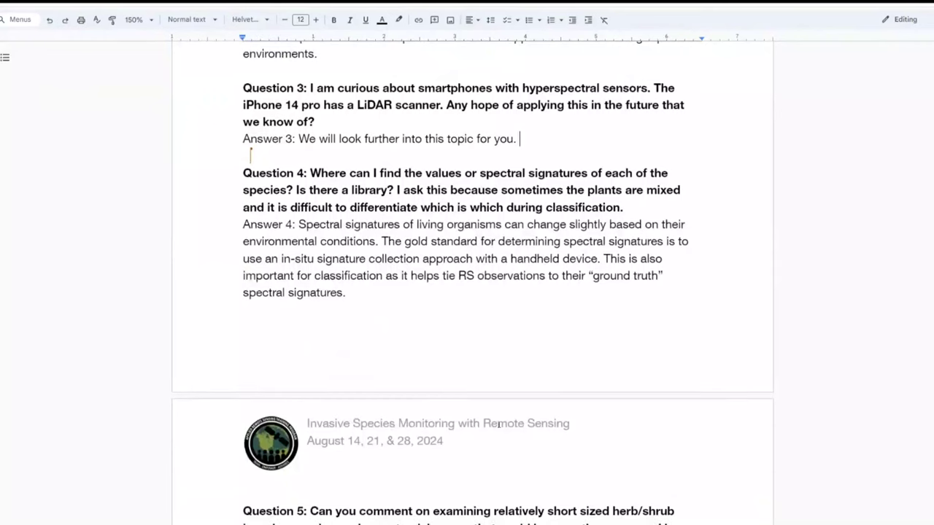
# Answer 4: a combination of RS and in-situ, noting phenology helps differentiate species
pyautogui.click(395, 294)
pyautogui.write('Using a double approa')
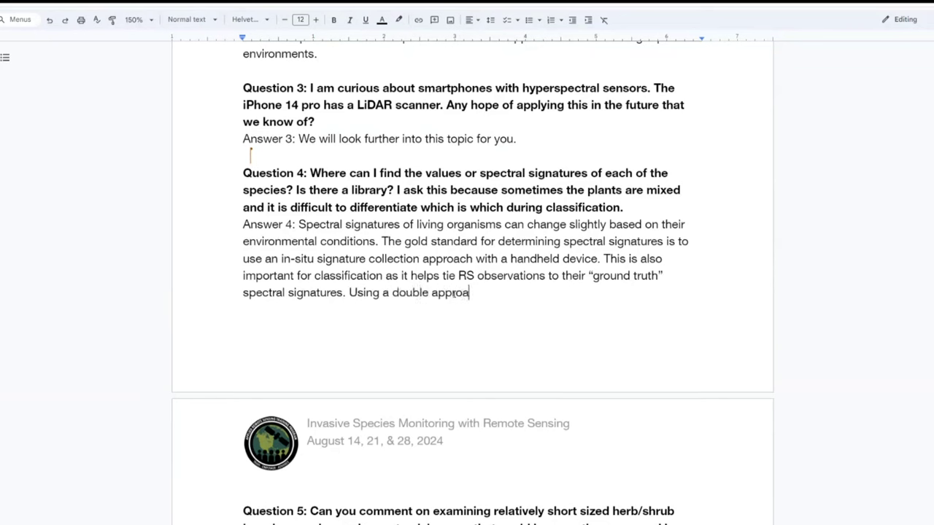
pyautogui.write('ch, but a combination of')
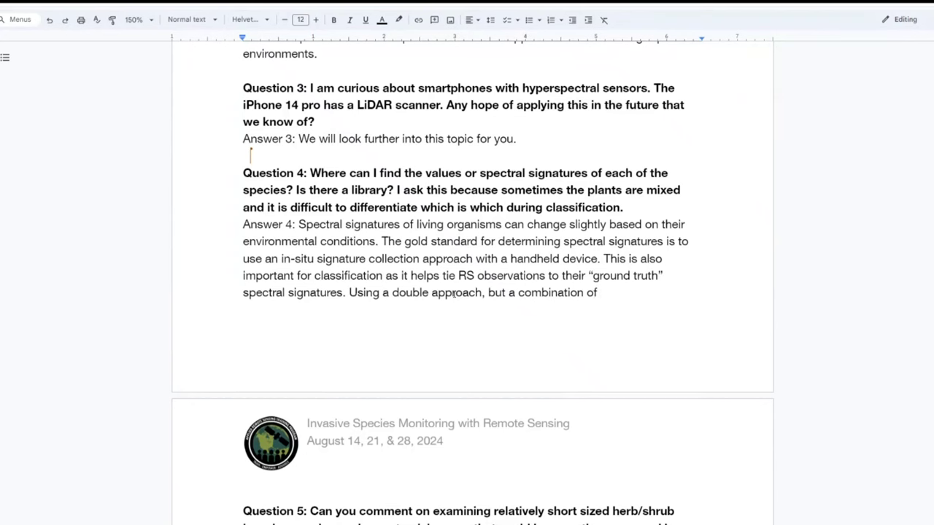
pyautogui.press('BackSpace')
pyautogui.press('BackSpace')
pyautogui.press('BackSpace')
pyautogui.write('RS and in-situ.')
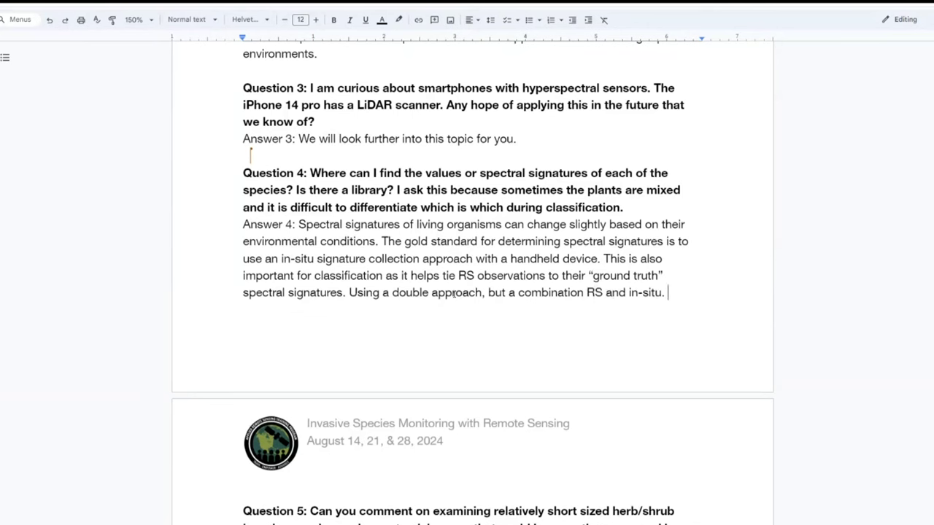
pyautogui.write('Phenology ')
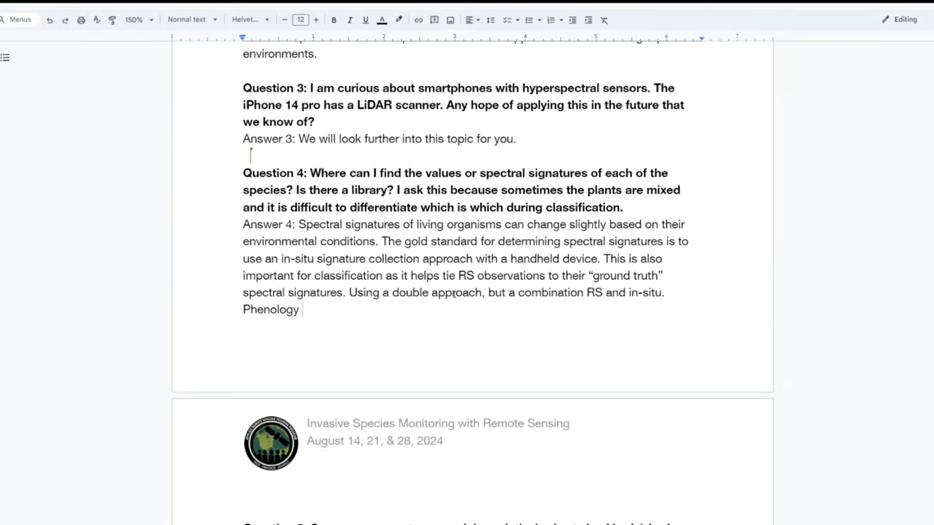
pyautogui.write('is a consideration to k')
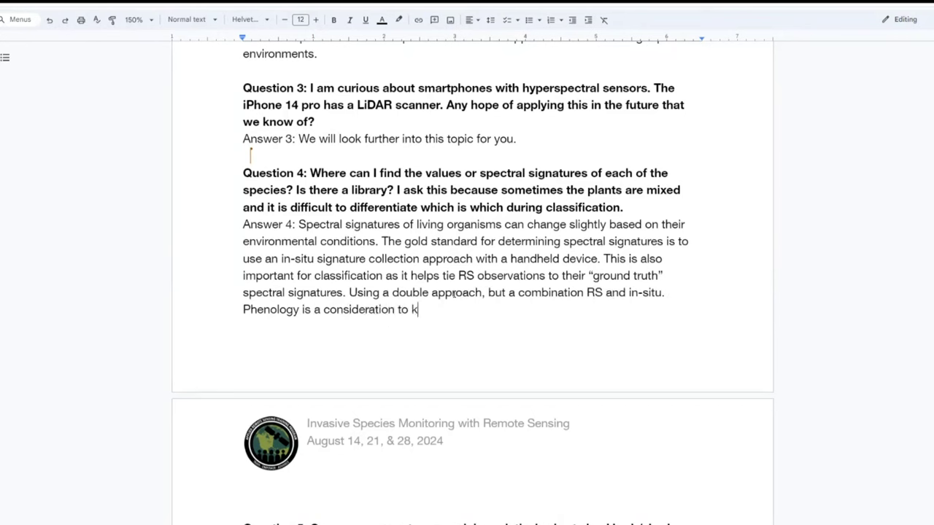
pyautogui.write('eep in mind to')
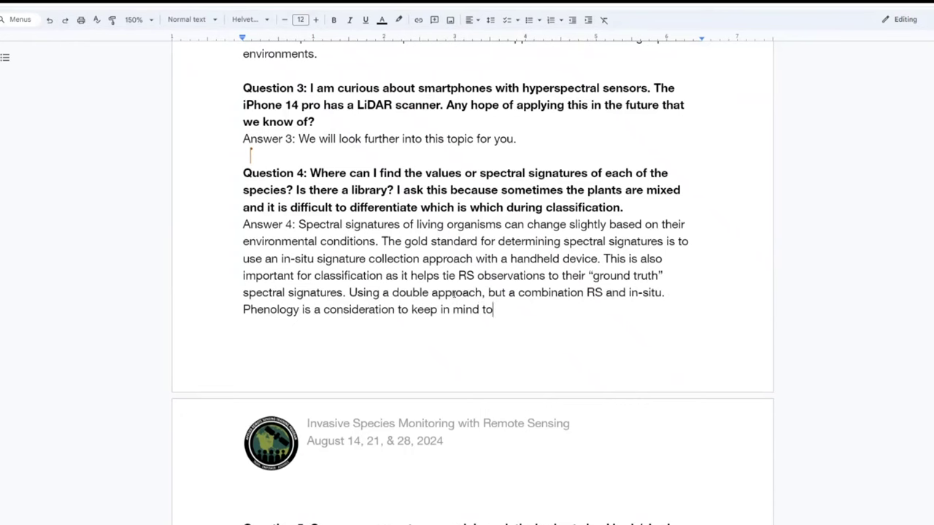
pyautogui.write(' help differentiate')
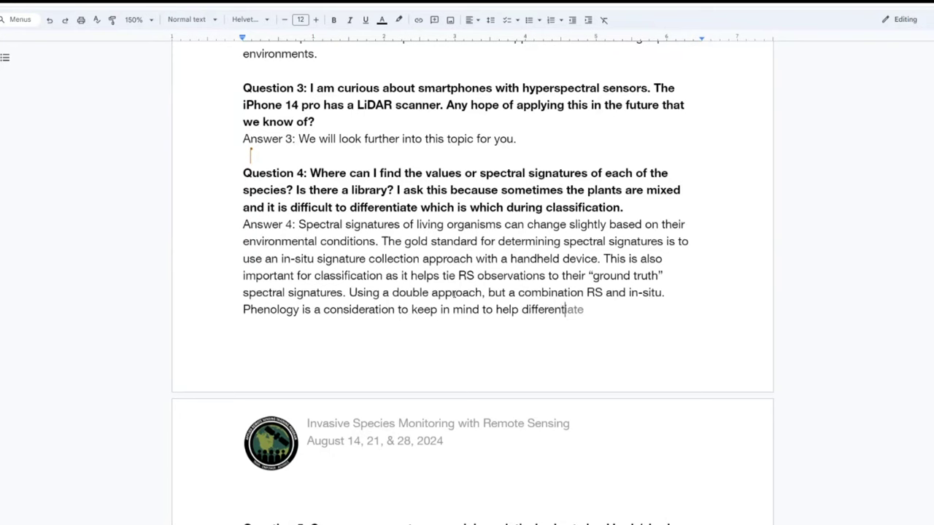
pyautogui.write(' species.')
# Append 'Part 3 will cover grassland species.' after 'environments' in Answer 2
pyautogui.scroll(1, 442, 285)
pyautogui.scroll(6, 442, 284)
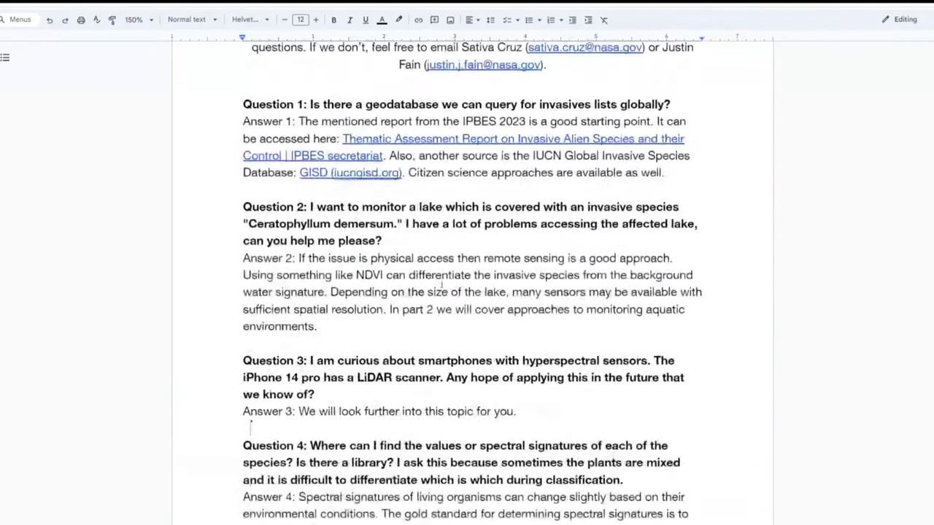
pyautogui.click(437, 313)
pyautogui.doubleClick(358, 324)
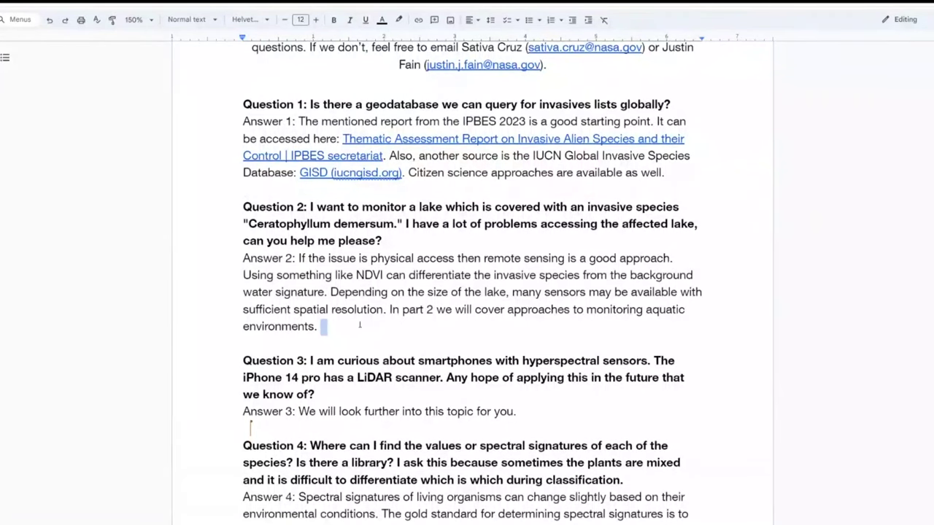
pyautogui.write('Part 3 will cover ')
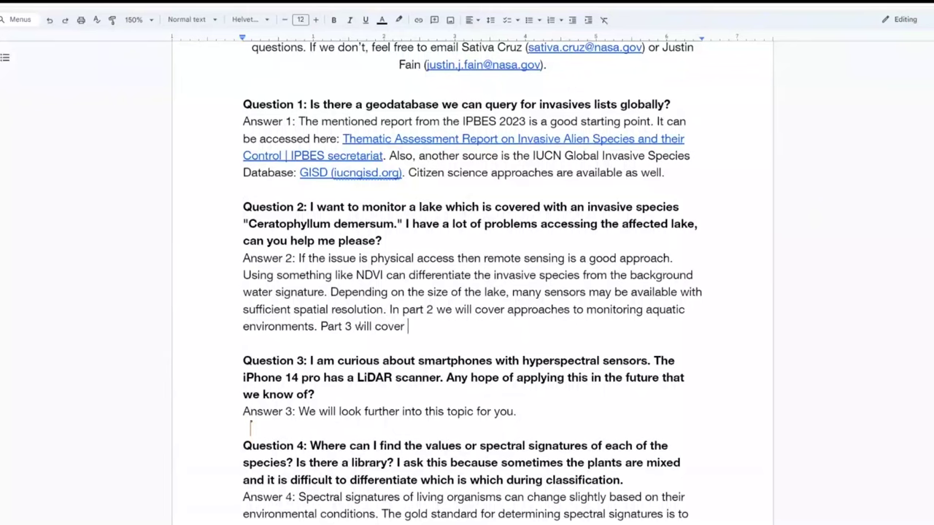
pyautogui.write('grassland specie')
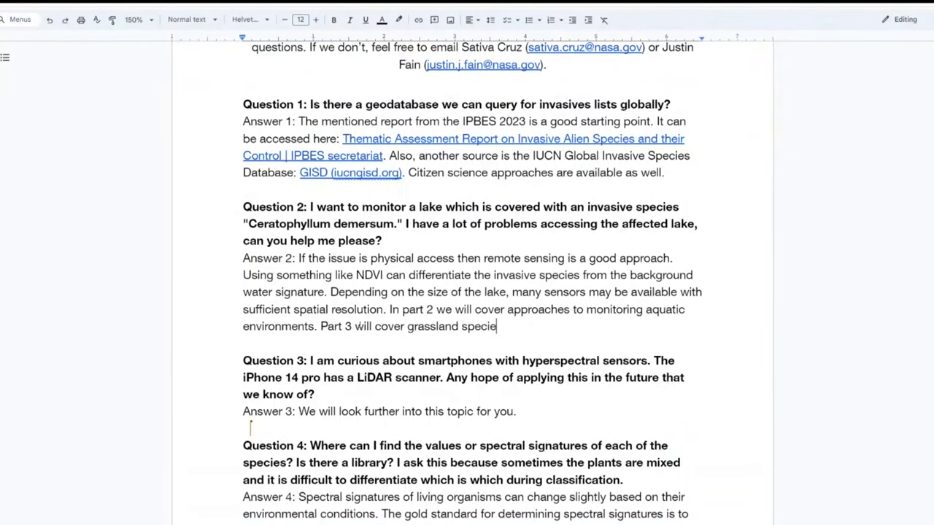
pyautogui.write('s.')
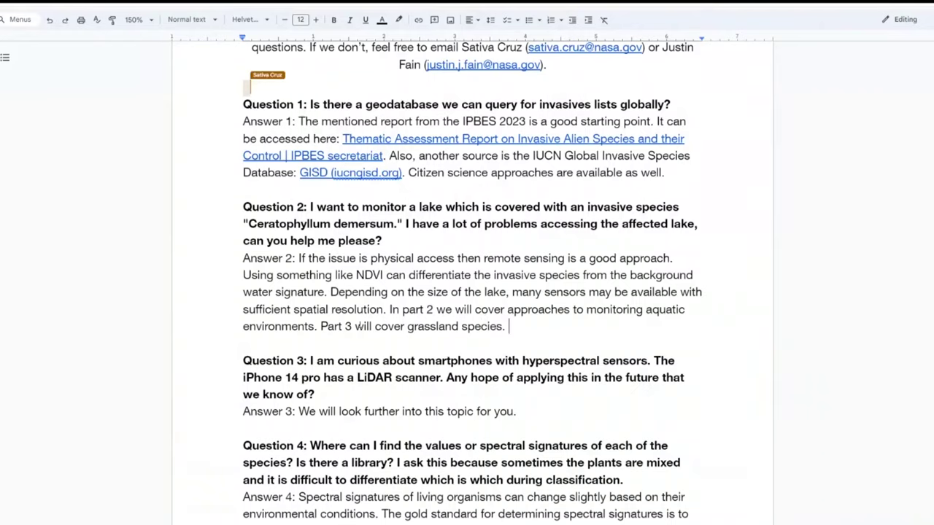
pyautogui.scroll(-10, 360, 322)
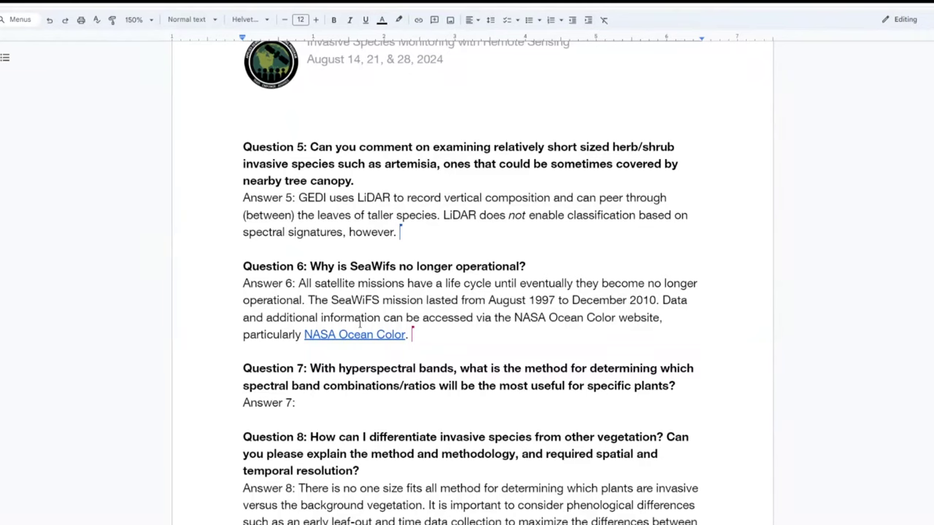
# Add 'Phenology may help!' after 'however.' at the end of Answer 5
pyautogui.write('Phenolo')
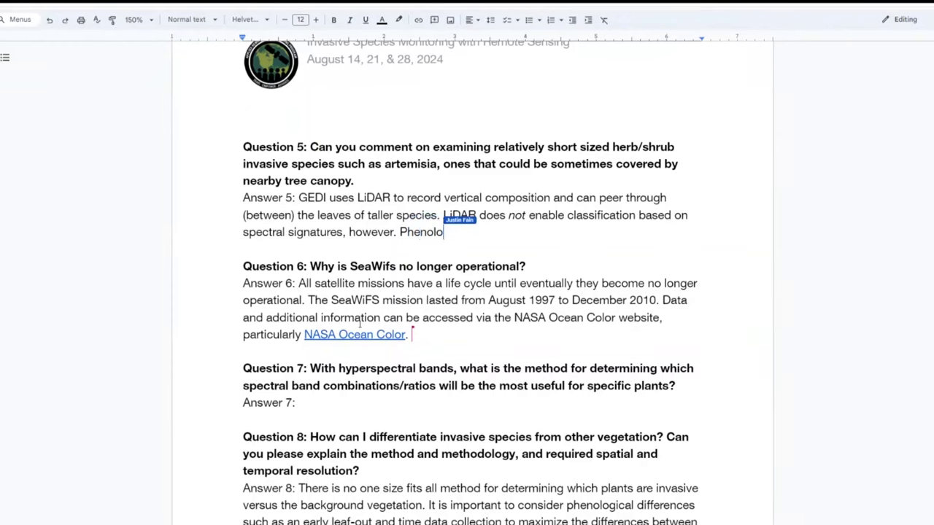
pyautogui.write('gy ma')
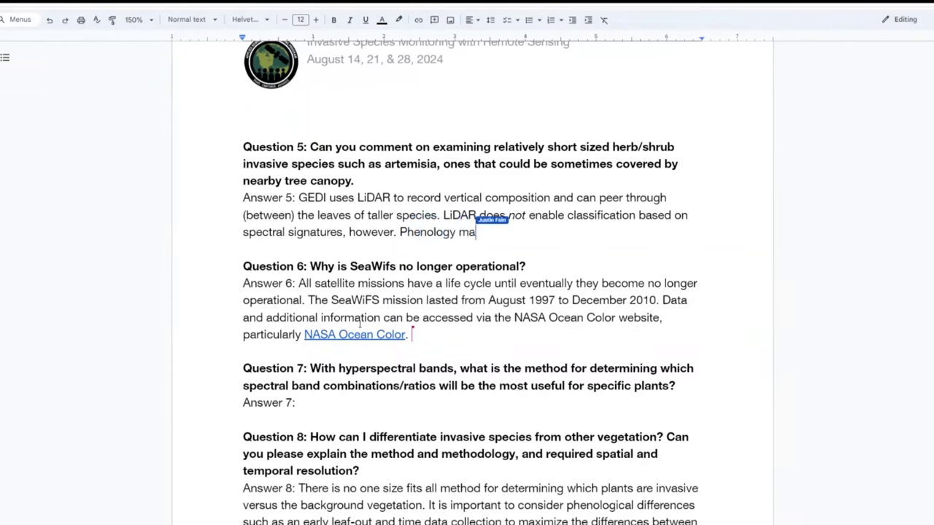
pyautogui.write('y help!')
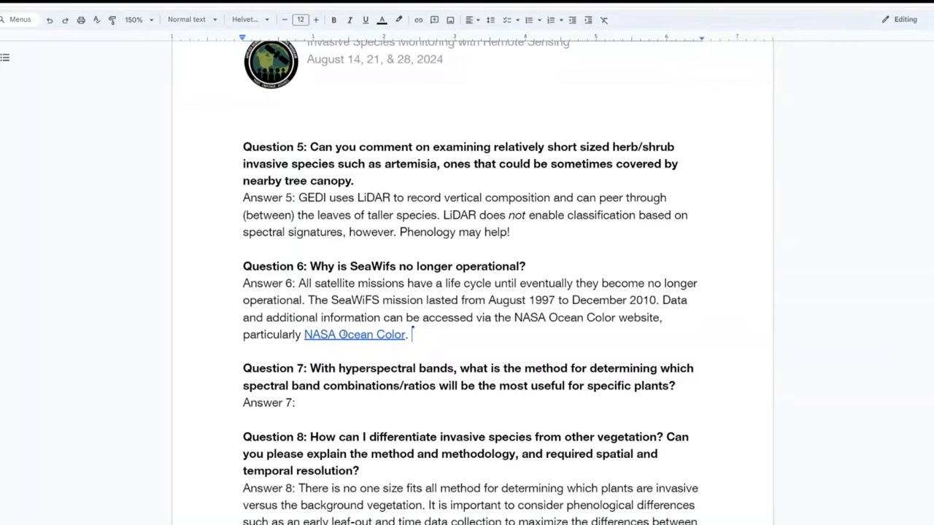
pyautogui.rightClick(346, 334)
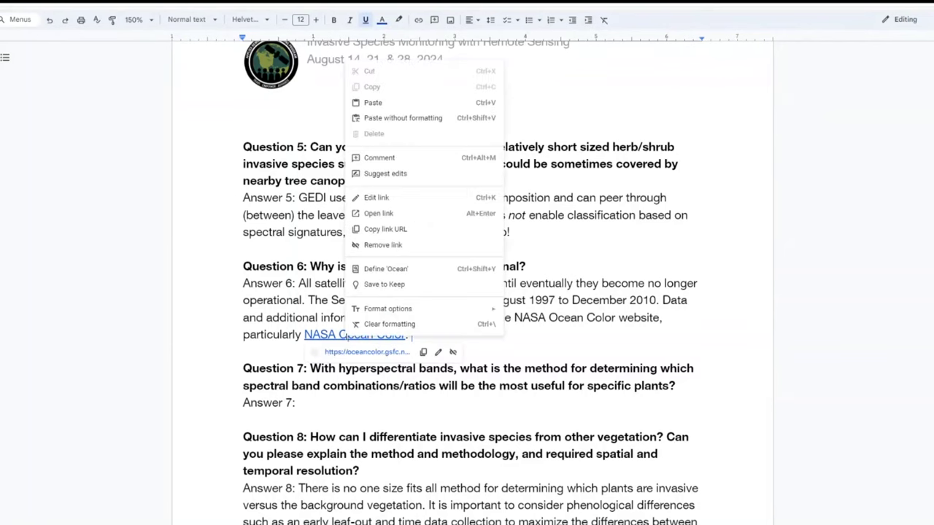
pyautogui.click(381, 232)
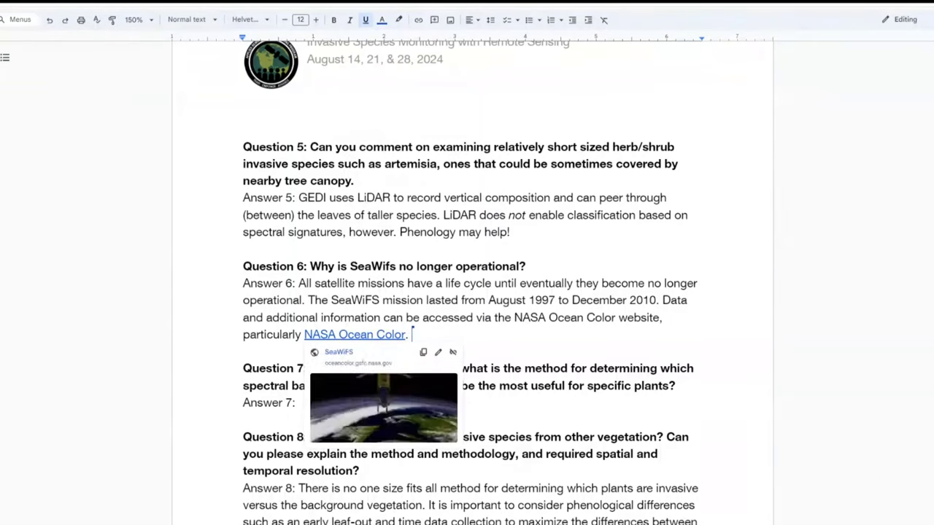
pyautogui.click(704, 424)
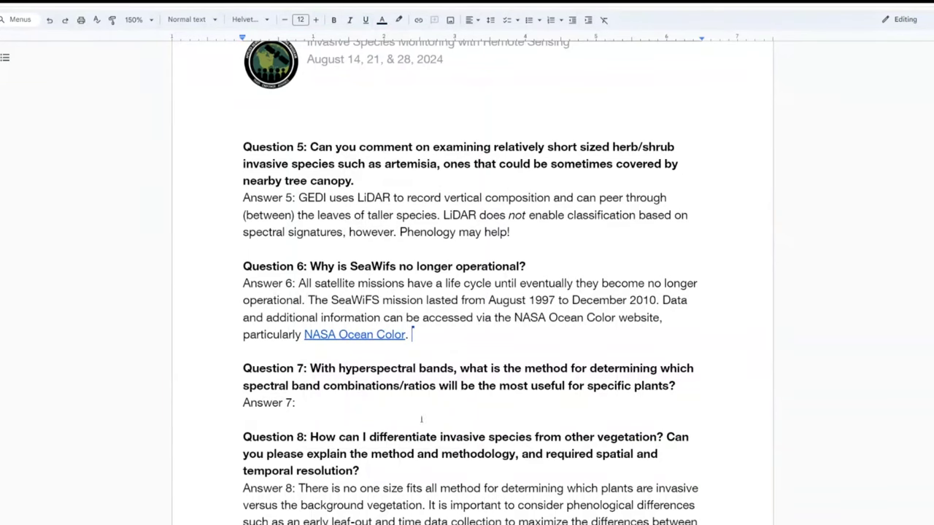
pyautogui.click(309, 404)
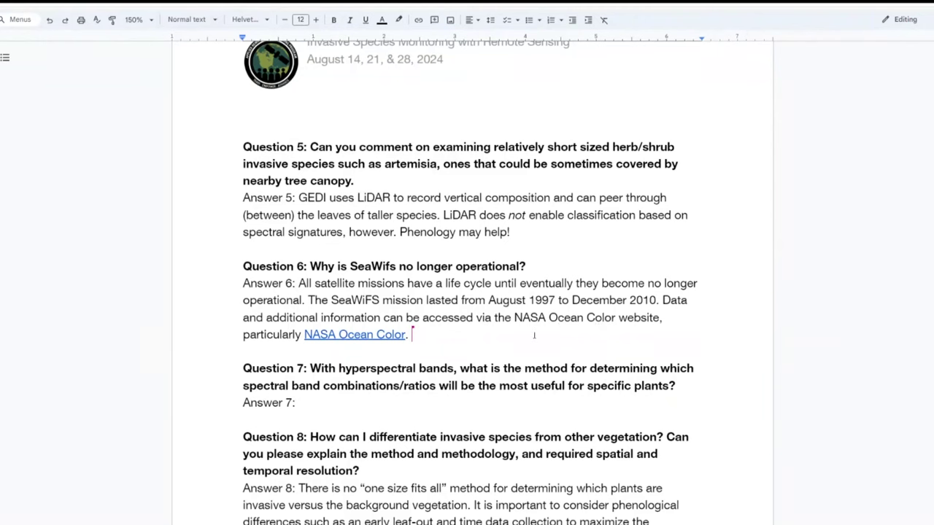
# End Answer 8 with 'We will cover examples of these approaches in Parts 2 and 3 of this series.'
pyautogui.scroll(-5, 534, 336)
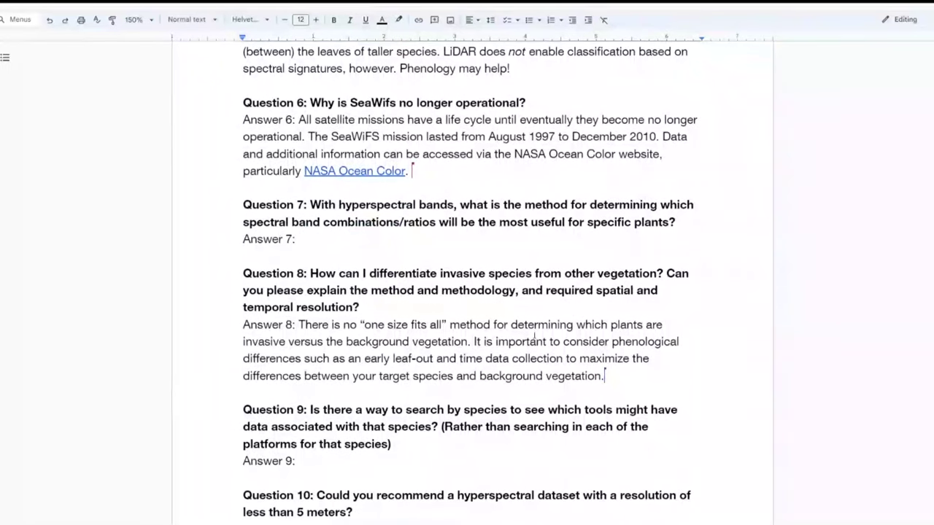
pyautogui.click(359, 239)
pyautogui.write('We will cover')
pyautogui.write('exam')
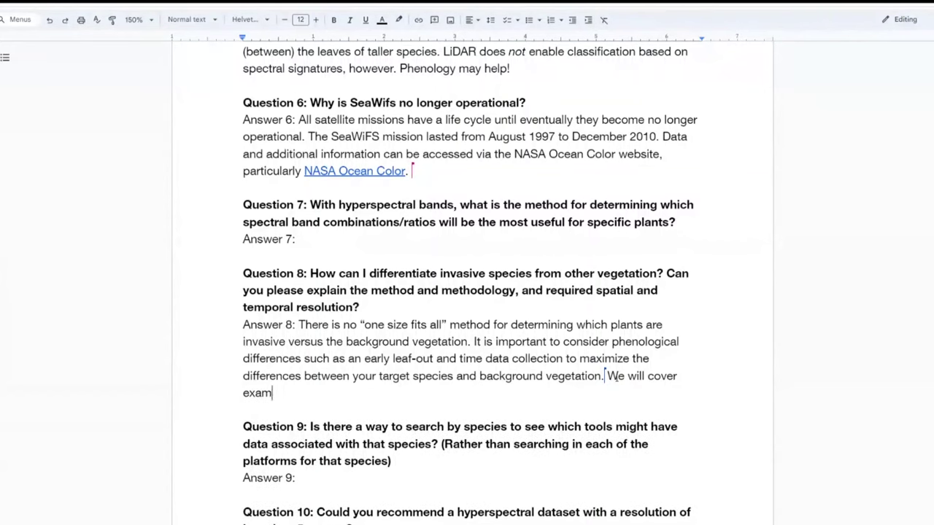
pyautogui.write('ples of these appro')
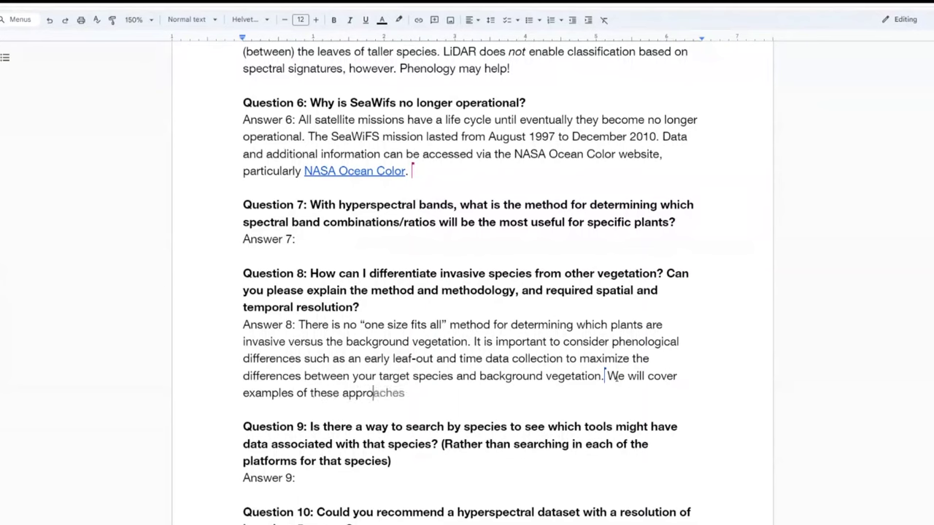
pyautogui.write('aches in Part2')
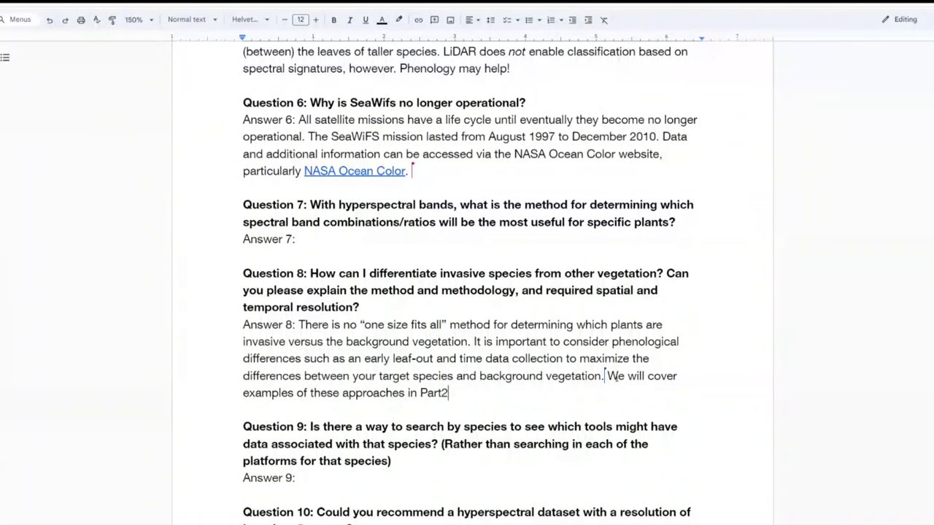
pyautogui.press('BackSpace')
pyautogui.write('s 2 and 3 of this')
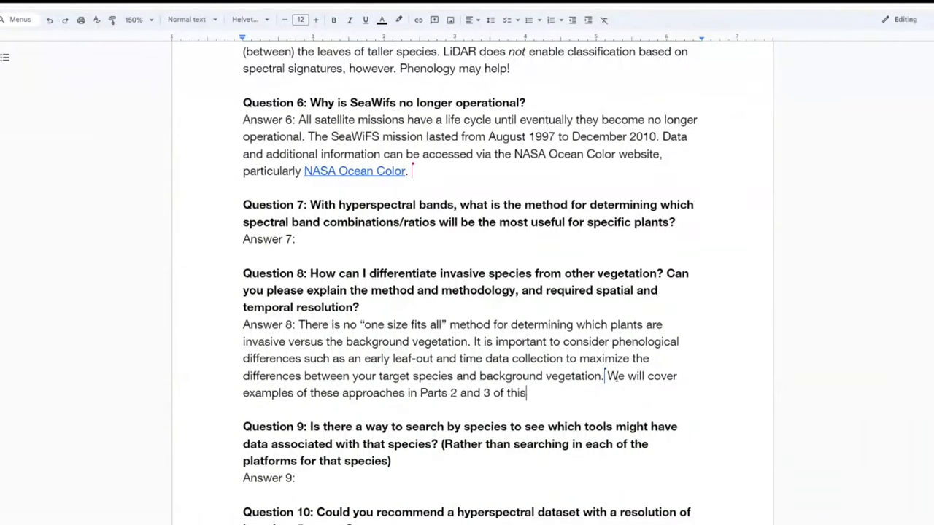
pyautogui.write(' series.')
# Answer 9: 'We will dig further into this, look for this to be posted on the training webpage in about 1 week.'
pyautogui.scroll(-4, 517, 423)
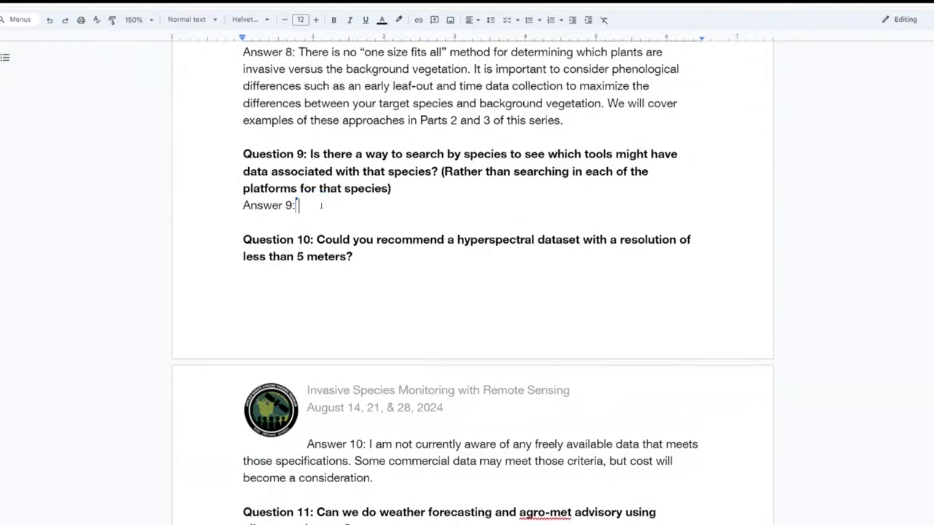
pyautogui.write('We will dig further ')
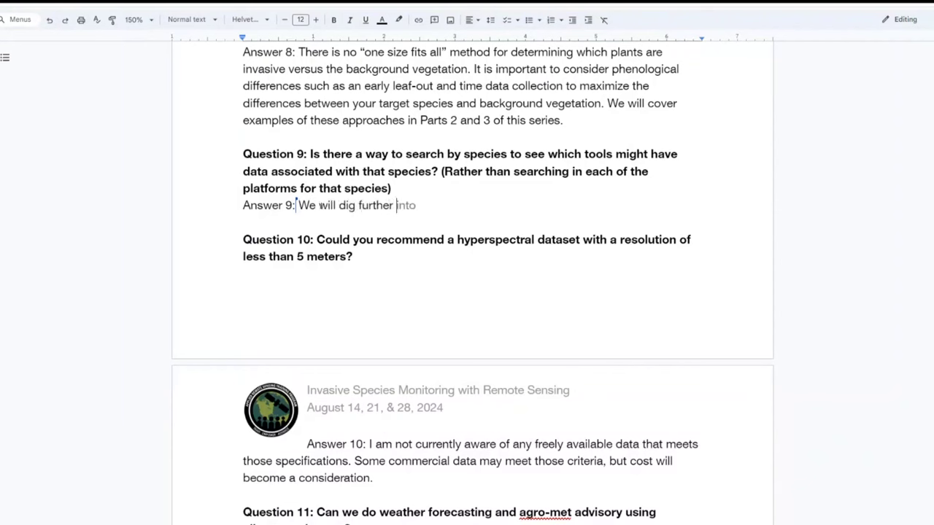
pyautogui.write('into this, look for t')
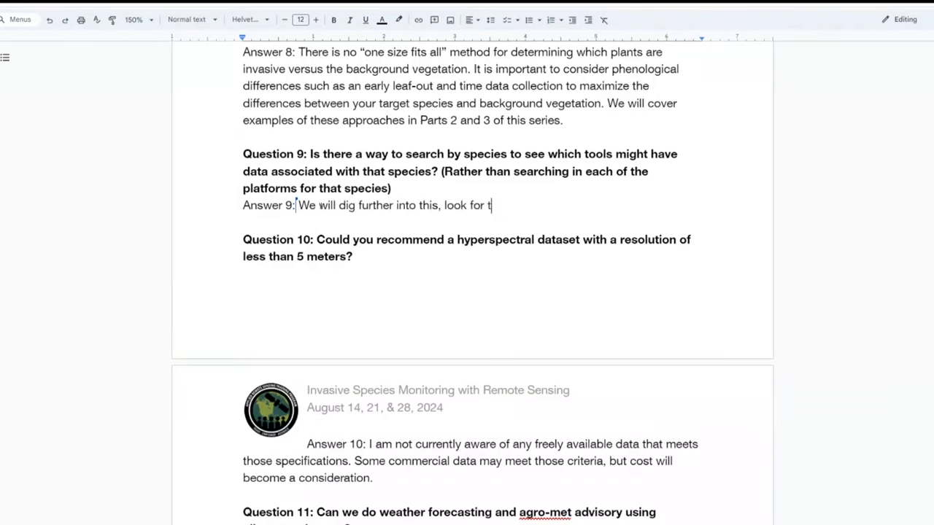
pyautogui.write('his to be posted at the')
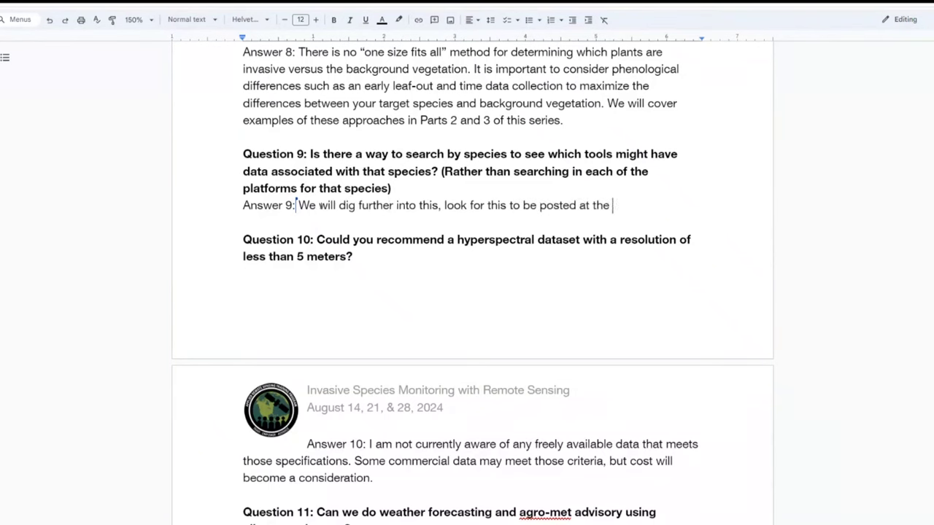
pyautogui.press('BackSpace')
pyautogui.press('BackSpace')
pyautogui.press('BackSpace')
pyautogui.press('BackSpace')
pyautogui.press('BackSpace')
pyautogui.press('BackSpace')
pyautogui.press('BackSpace')
pyautogui.write('on the training we')
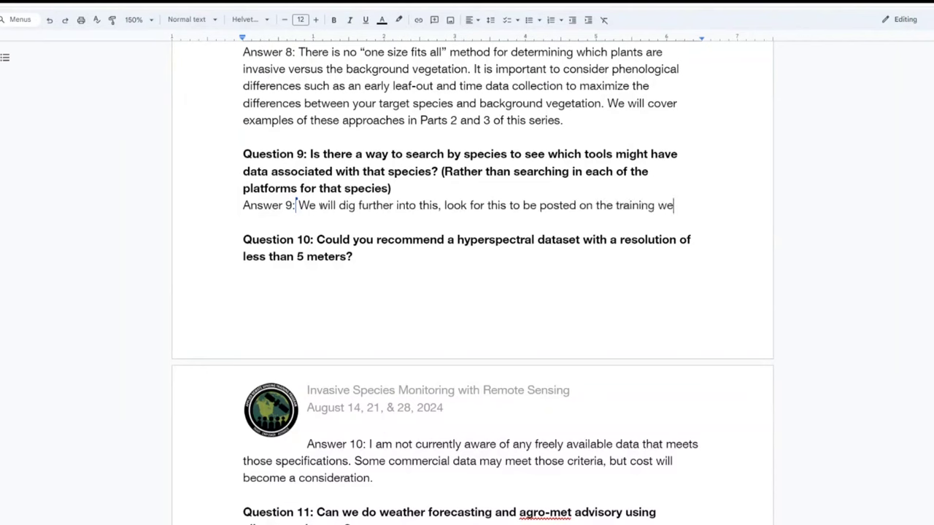
pyautogui.write('bpage ')
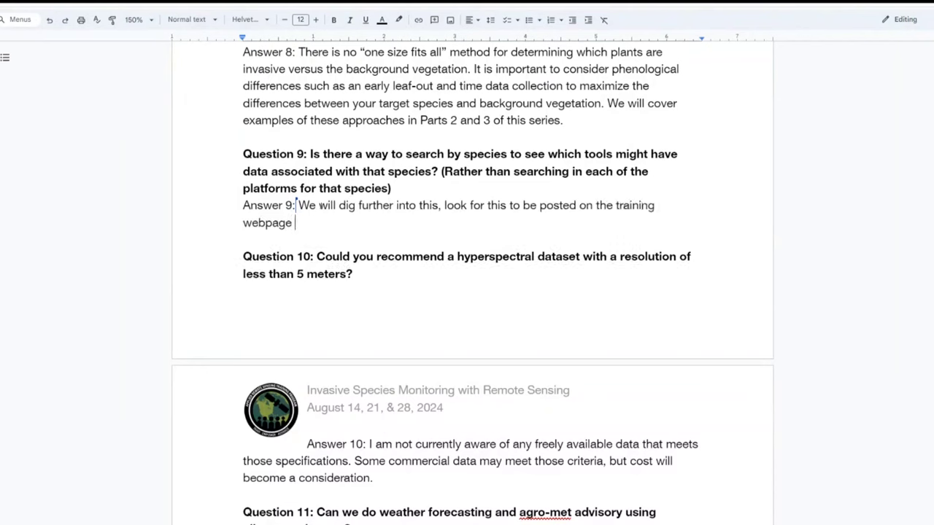
pyautogui.write('in about 1 week.')
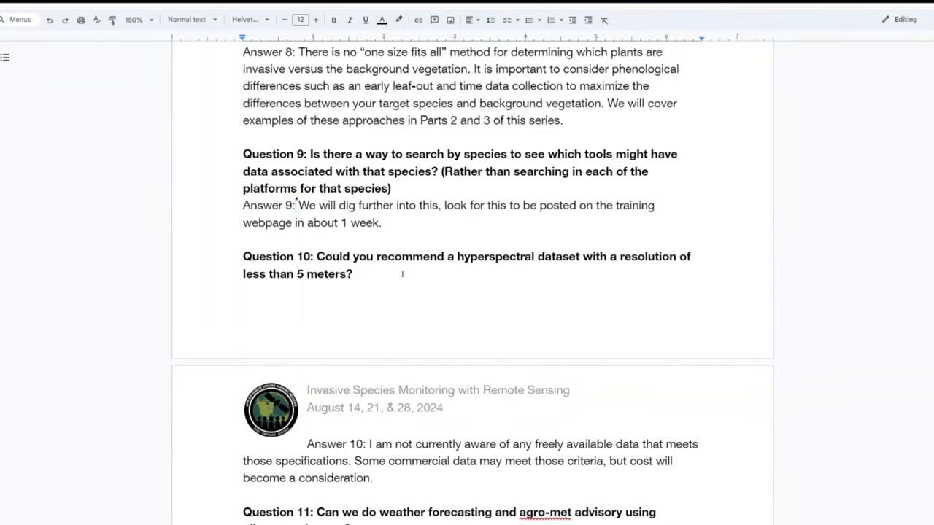
# On a new line below Answer 9, type 'We have a training on phenology that is linked'
pyautogui.hotkey('ctrl', 'Return')
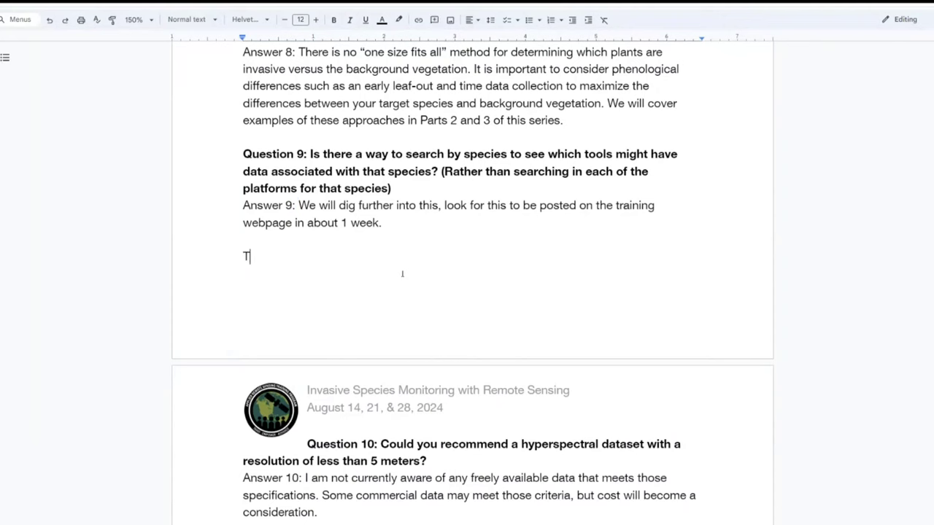
pyautogui.write('We have a training on phenology')
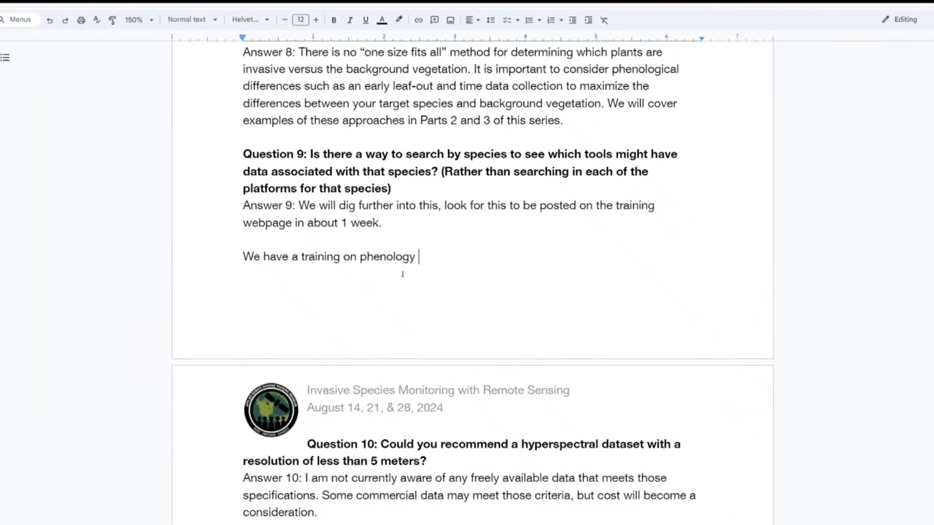
pyautogui.write(' that will help you wi')
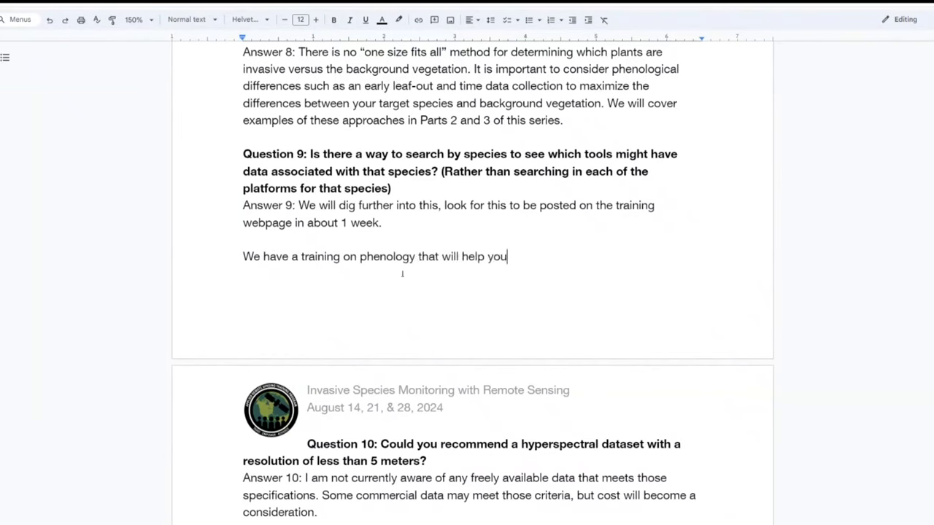
pyautogui.press('BackSpace')
pyautogui.press('BackSpace')
pyautogui.press('BackSpace')
pyautogui.press('BackSpace')
pyautogui.press('BackSpace')
pyautogui.press('BackSpace')
pyautogui.press('BackSpace')
pyautogui.press('BackSpace')
pyautogui.press('BackSpace')
pyautogui.press('BackSpace')
pyautogui.press('BackSpace')
pyautogui.press('BackSpace')
pyautogui.press('BackSpace')
pyautogui.press('BackSpace')
pyautogui.press('BackSpace')
pyautogui.press('BackSpace')
pyautogui.press('BackSpace')
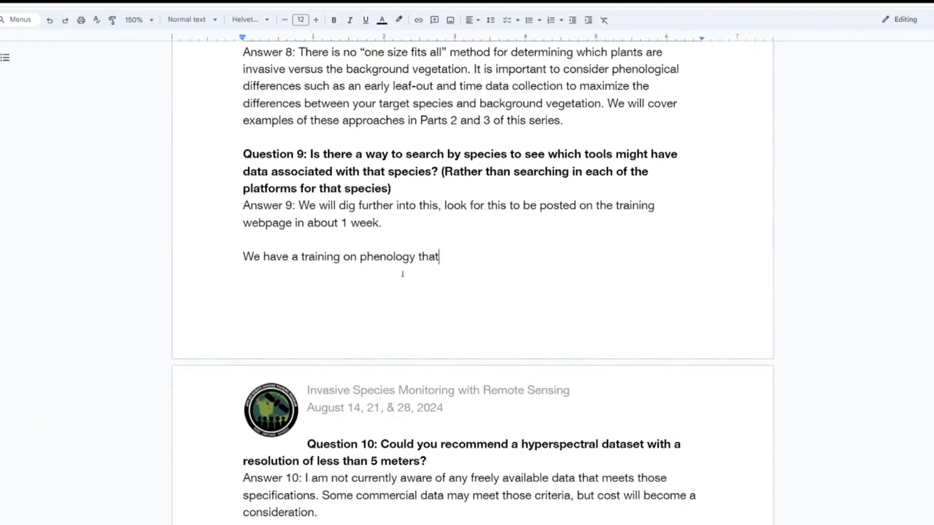
pyautogui.press('BackSpace')
pyautogui.press('BackSpace')
pyautogui.press('BackSpace')
pyautogui.write('hat is linked')
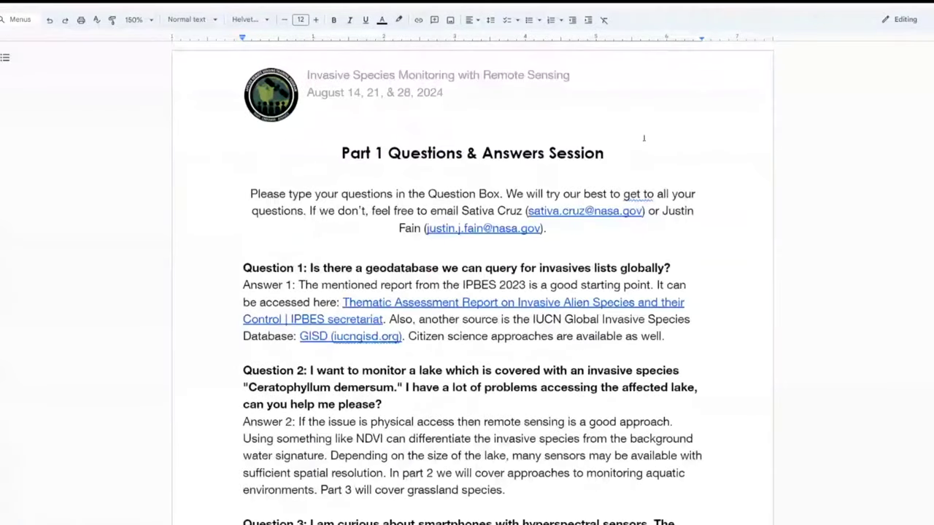